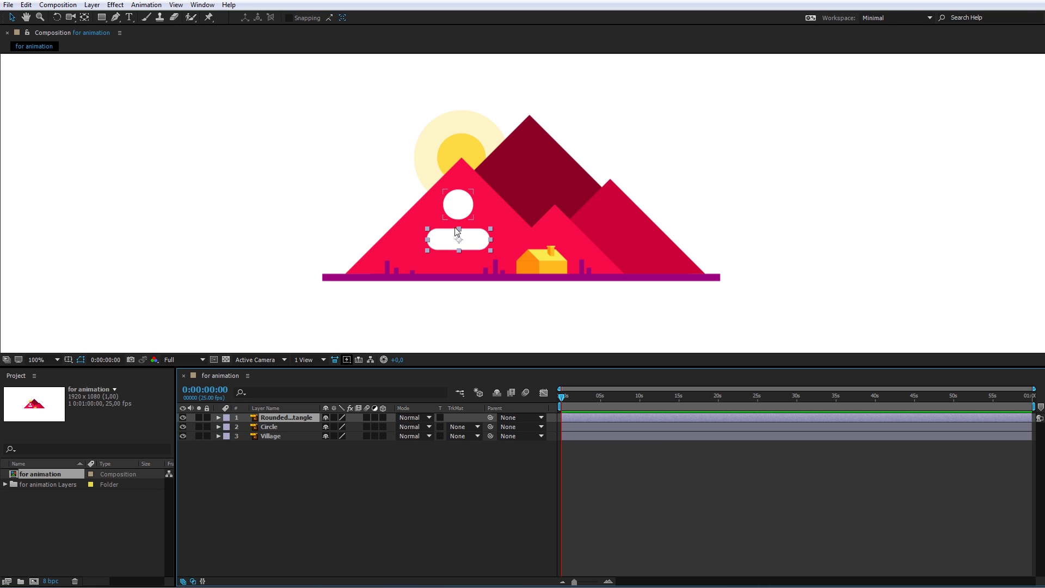
Step: Pull the work area end in from the full minute to about 12.5 seconds
left_click_drag(1033, 407, 658, 408)
Step: Place the rounded rectangle above the chimney and drop its anchor point down toward the chimney
left_click(609, 582)
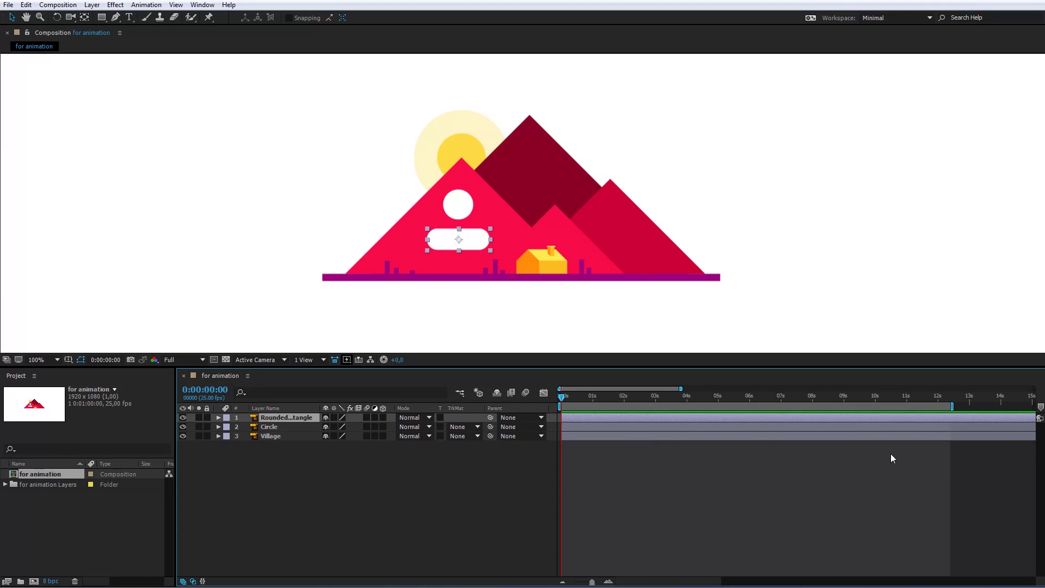
left_click_drag(474, 240, 547, 233)
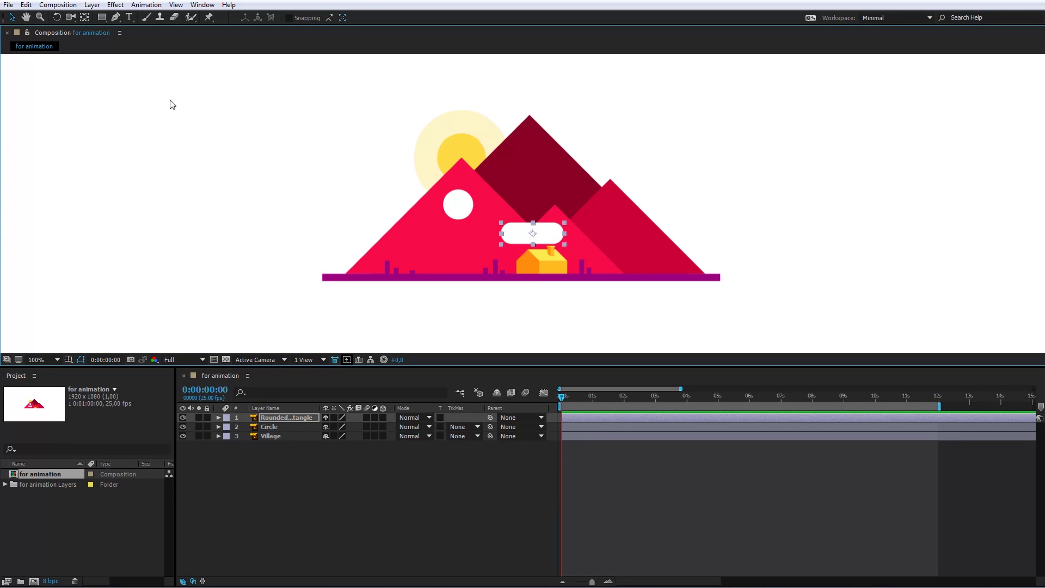
left_click(84, 18)
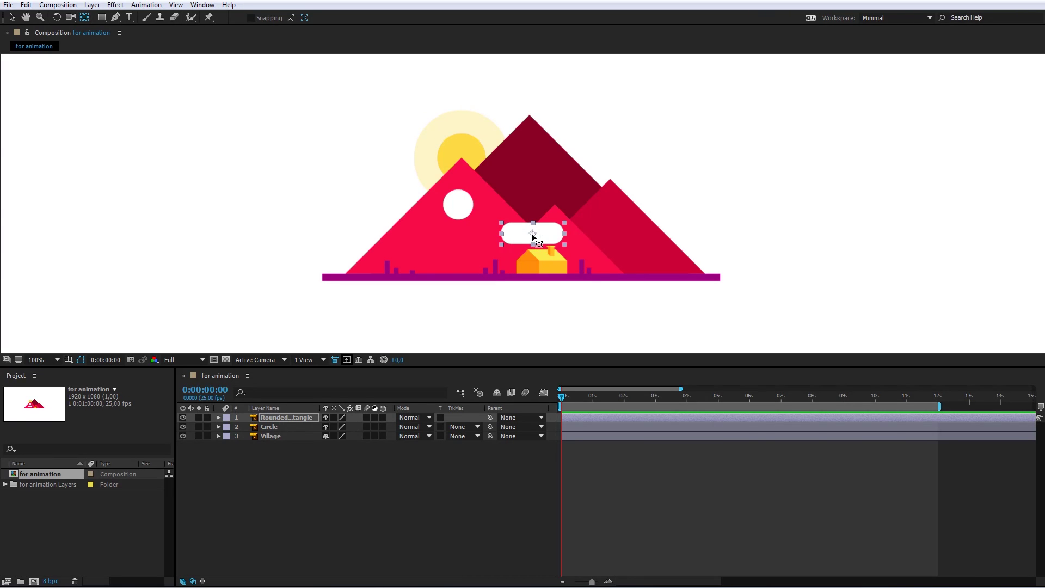
left_click_drag(532, 233, 551, 242)
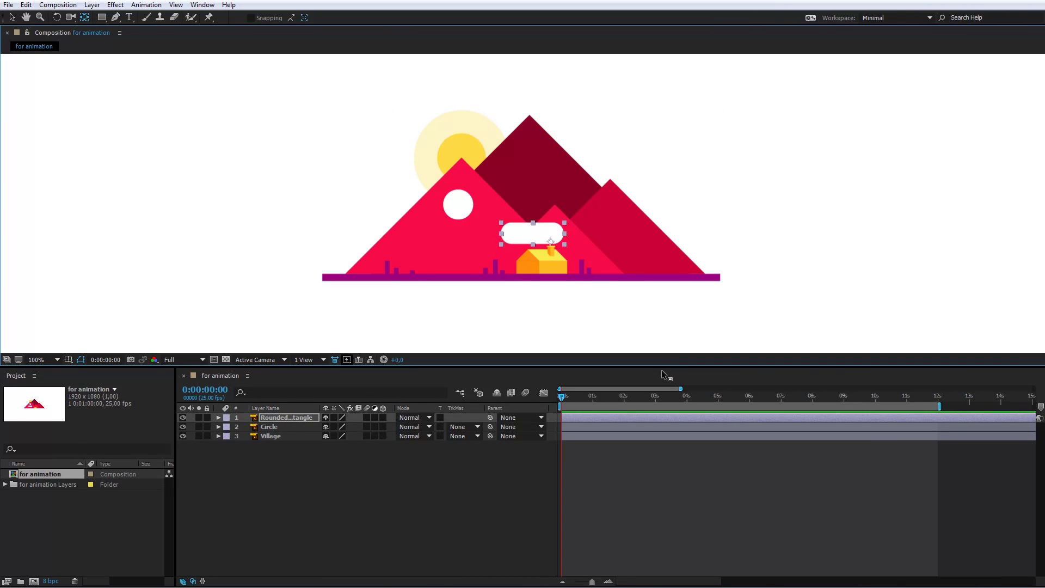
Step: Keyframe the rectangle's Scale at 0% at 0 seconds and 100% at 6 seconds
key("s")
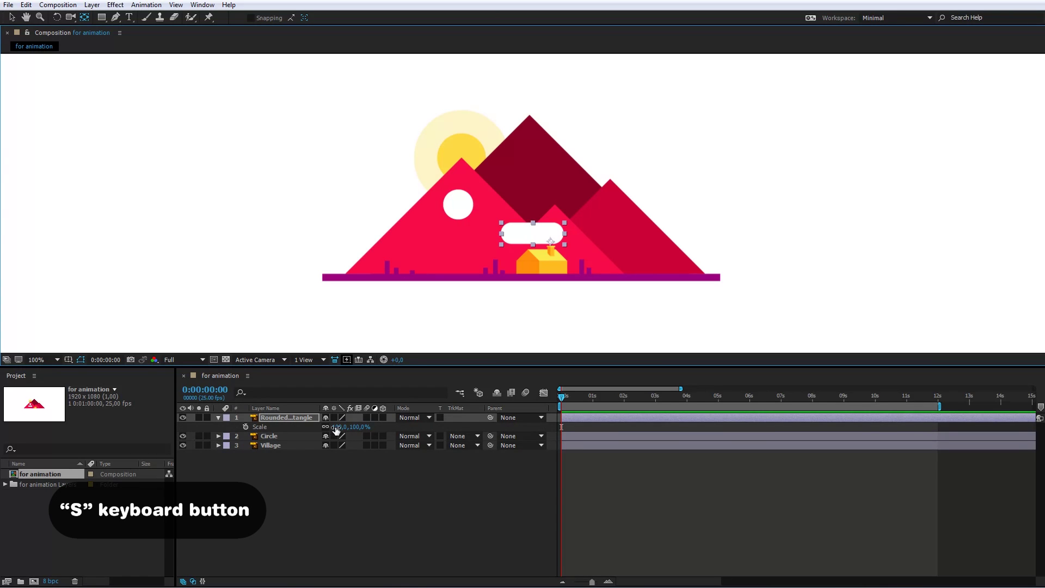
left_click(338, 427)
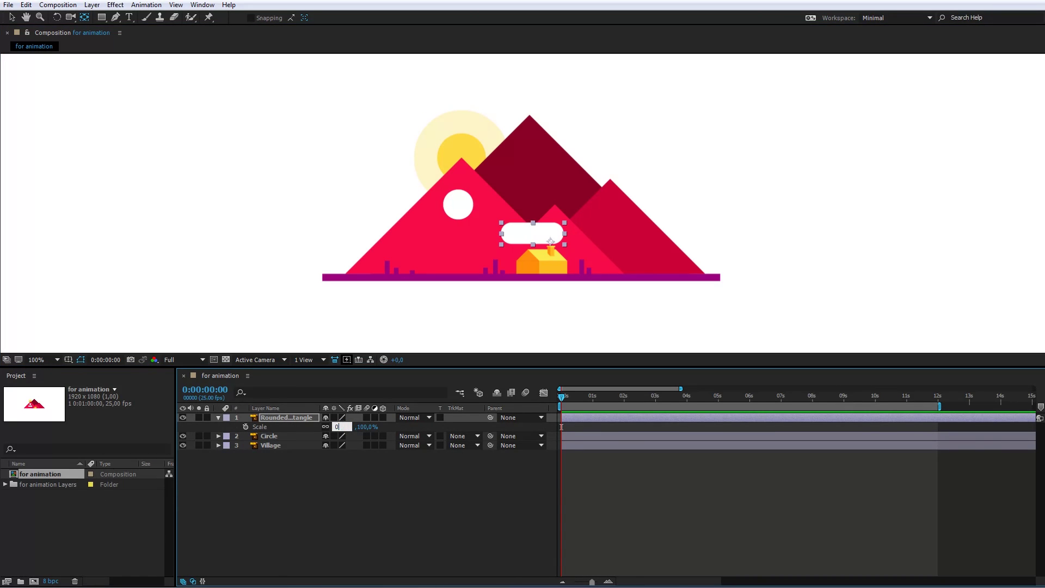
type("0")
key("Return")
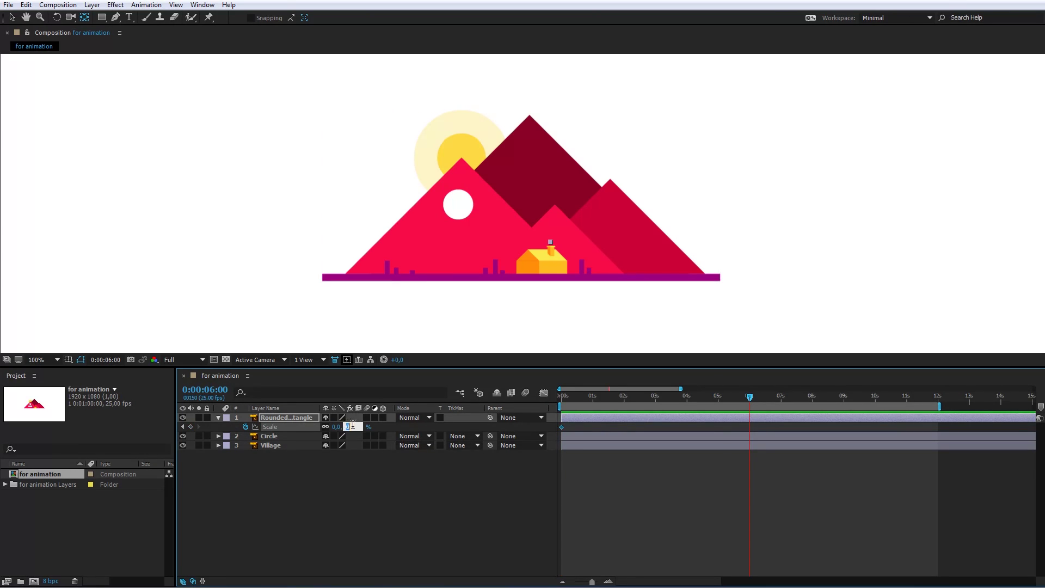
key("Return")
Step: Copy the 0% scale keyframe to 12 seconds so the rectangle shrinks back to nothing
left_click(942, 400)
left_click(938, 399)
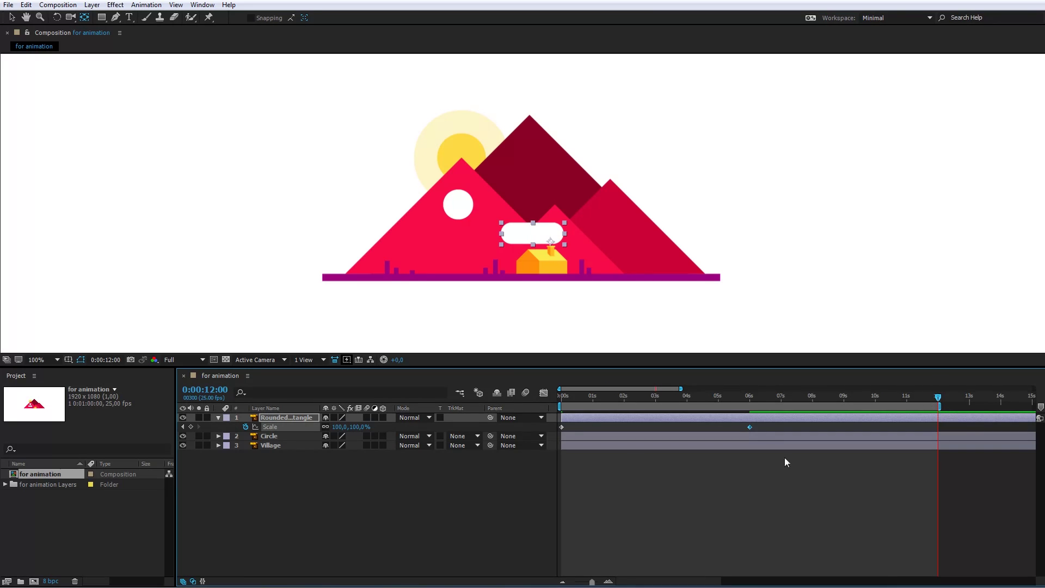
left_click(561, 428)
key("ctrl+c")
key("ctrl+v")
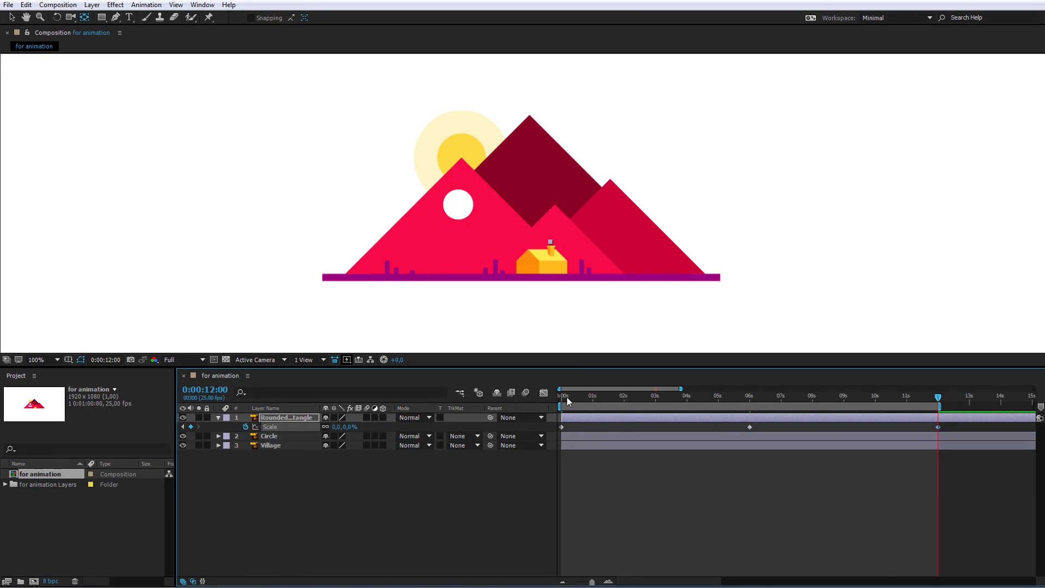
mouse_move(567, 397)
left_mouse_down()
mouse_move(939, 407)
mouse_move(561, 410)
left_mouse_up()
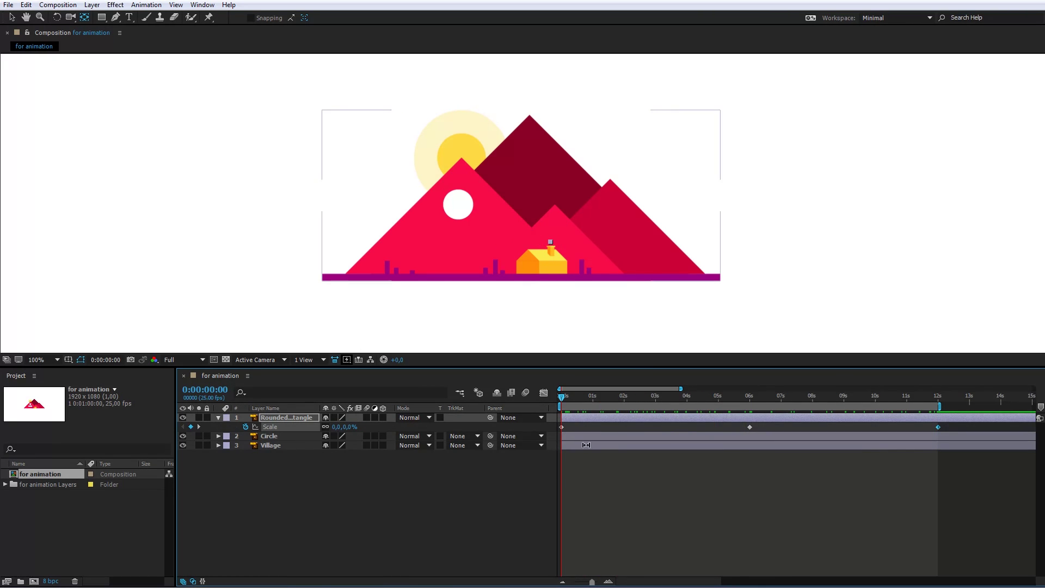
Step: Keyframe Position at 0, 3, 6, 12 s: up-left, up-right, then high up the mountain
key("p")
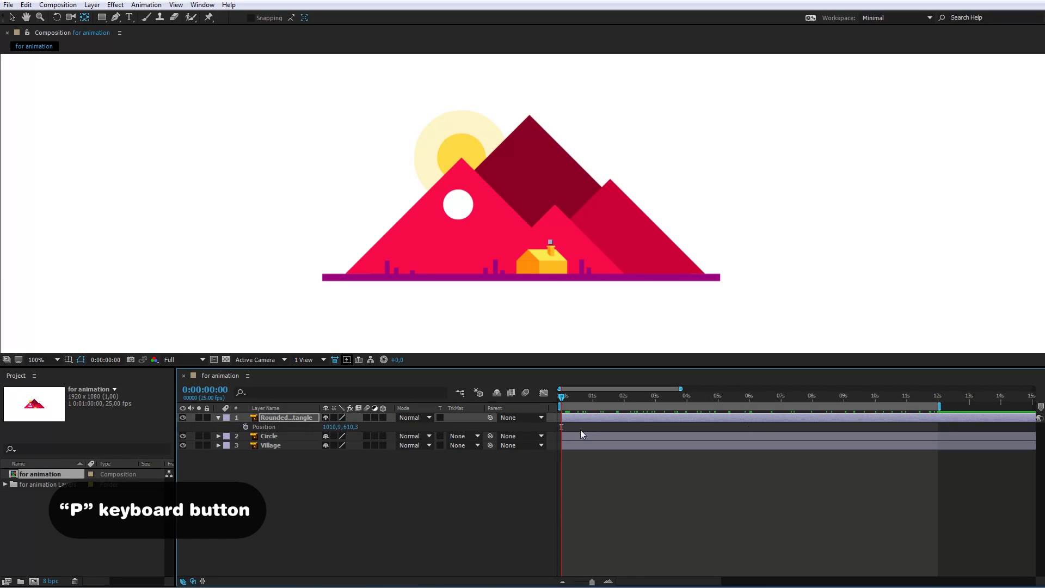
left_click(245, 427)
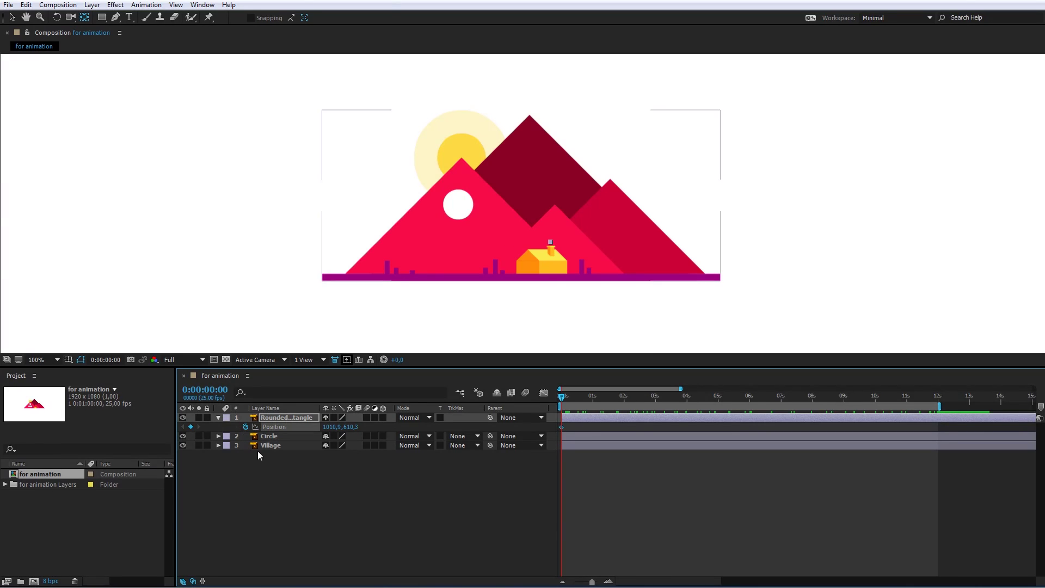
left_click(657, 400)
left_click_drag(541, 239, 512, 228)
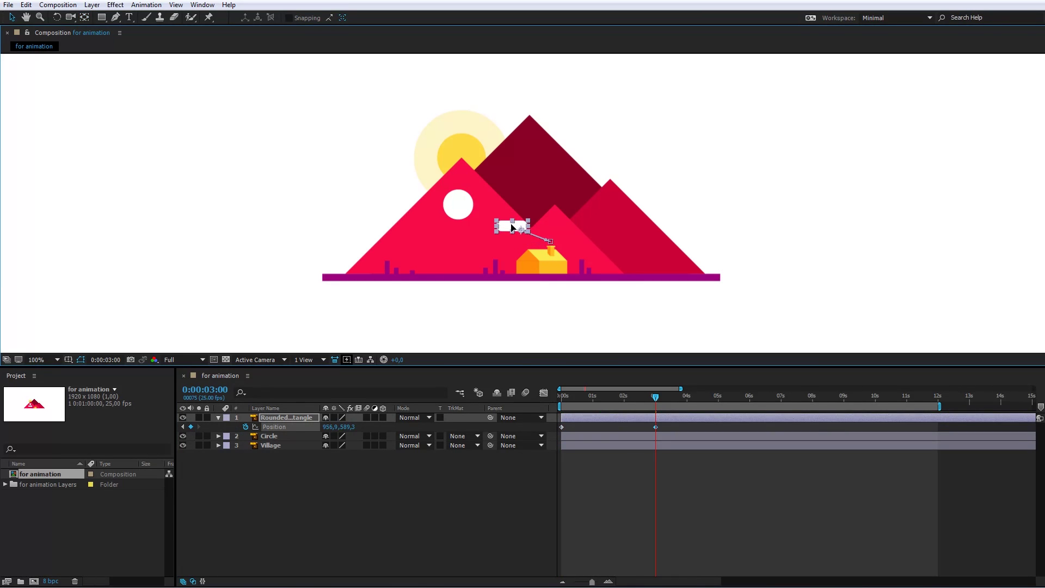
left_click(751, 402)
left_click_drag(514, 226, 553, 205)
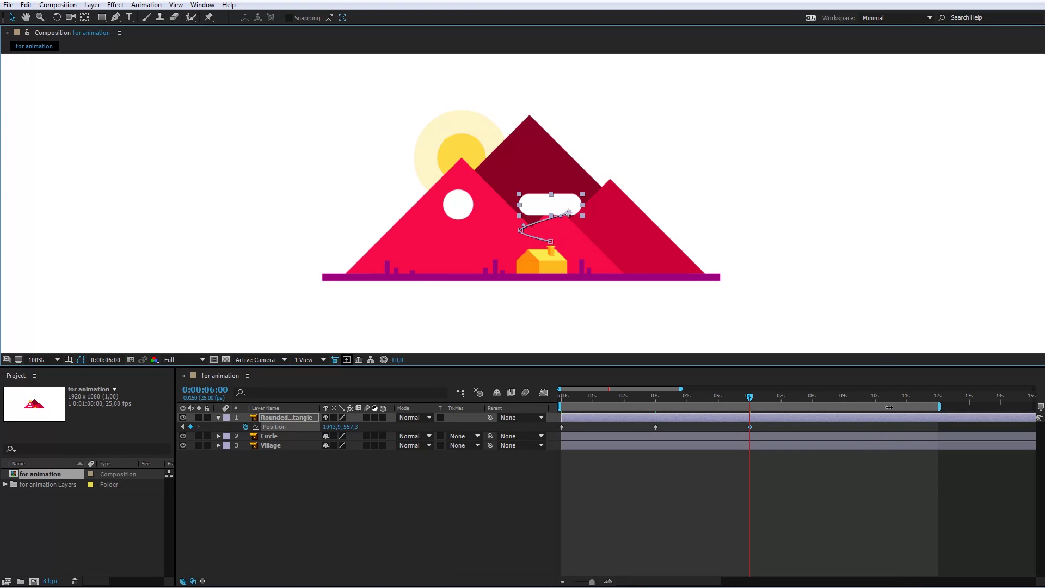
left_click(937, 402)
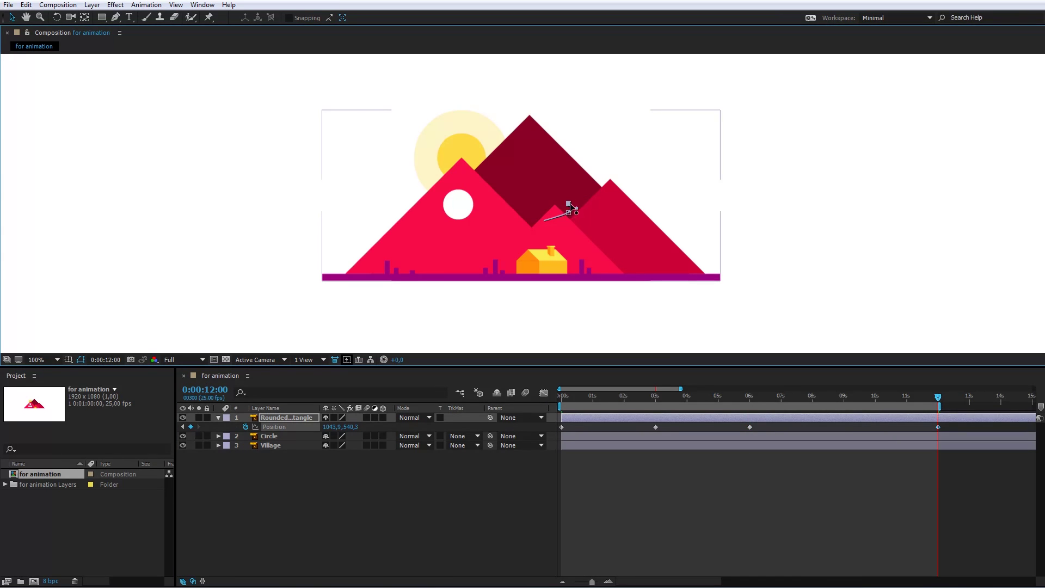
left_click_drag(567, 217, 506, 174)
Step: Bend the rectangle's zigzag motion path into smooth curves using its Bezier handles
left_click_drag(937, 400, 561, 412)
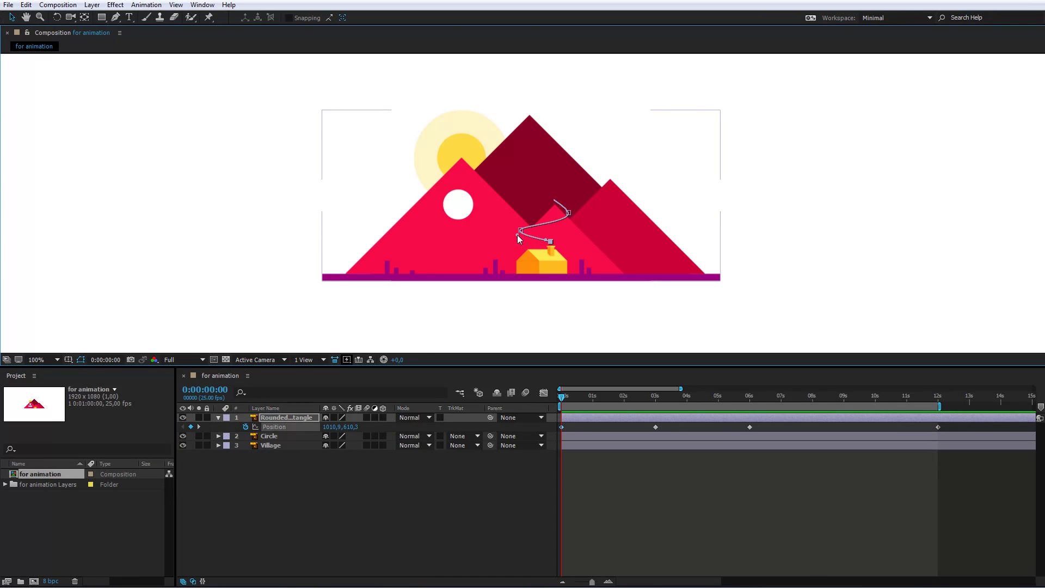
left_click_drag(517, 234, 546, 237)
key("period")
left_click_drag(570, 273, 541, 218)
left_click_drag(623, 241, 616, 257)
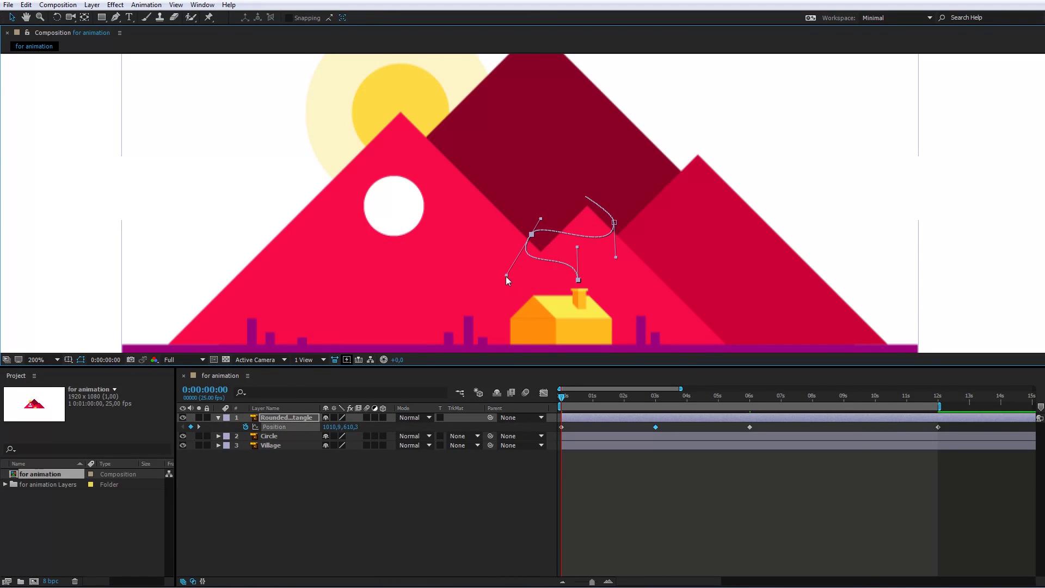
left_click_drag(505, 276, 522, 264)
left_click_drag(537, 215, 540, 202)
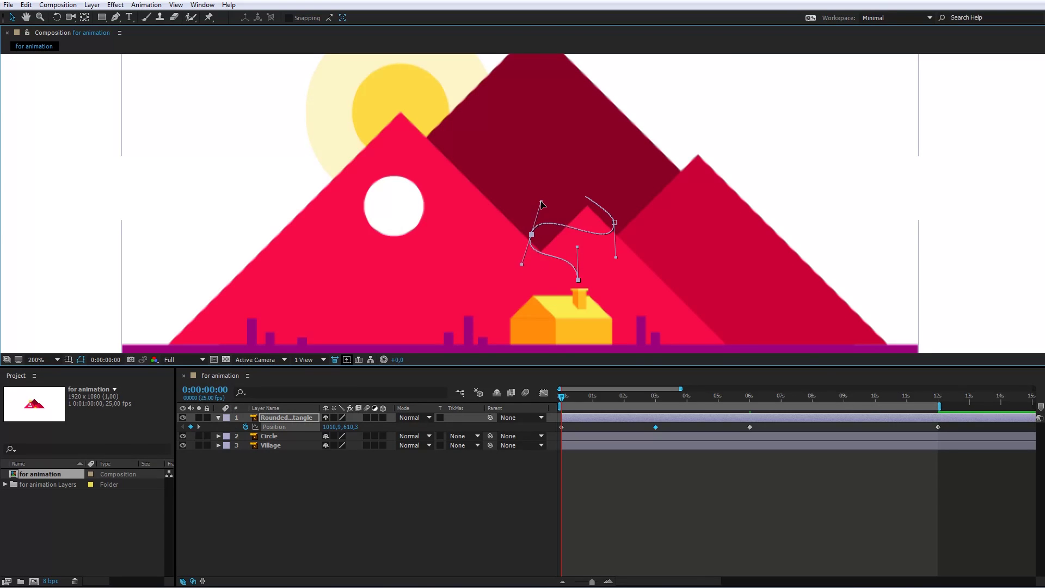
key("shift+End")
left_click_drag(505, 153, 485, 191)
left_click_drag(815, 396, 729, 400)
left_click_drag(617, 180, 632, 172)
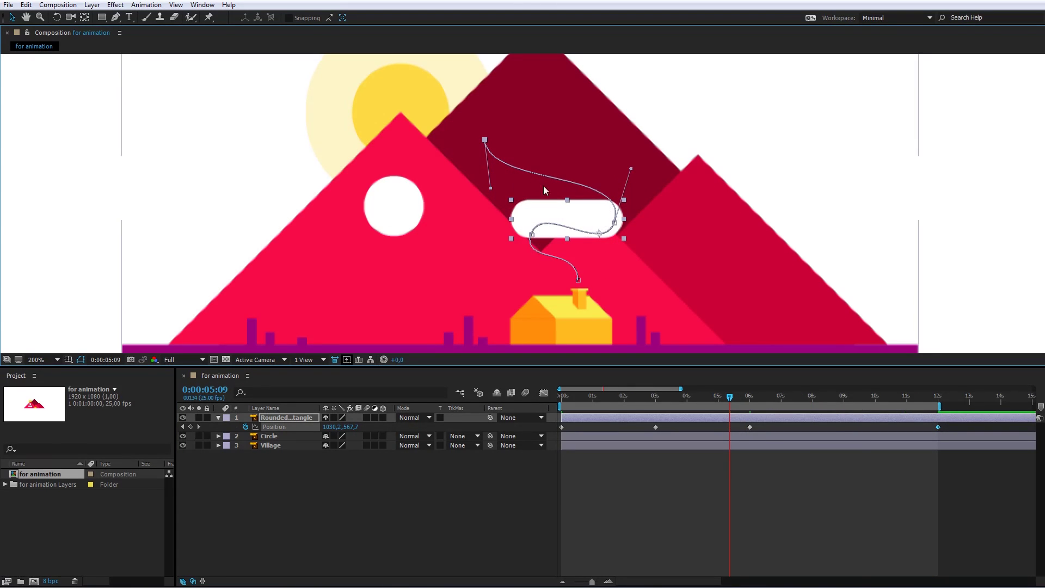
Step: Return the viewer to 100% magnification and preview the smoke animation
left_click(44, 360)
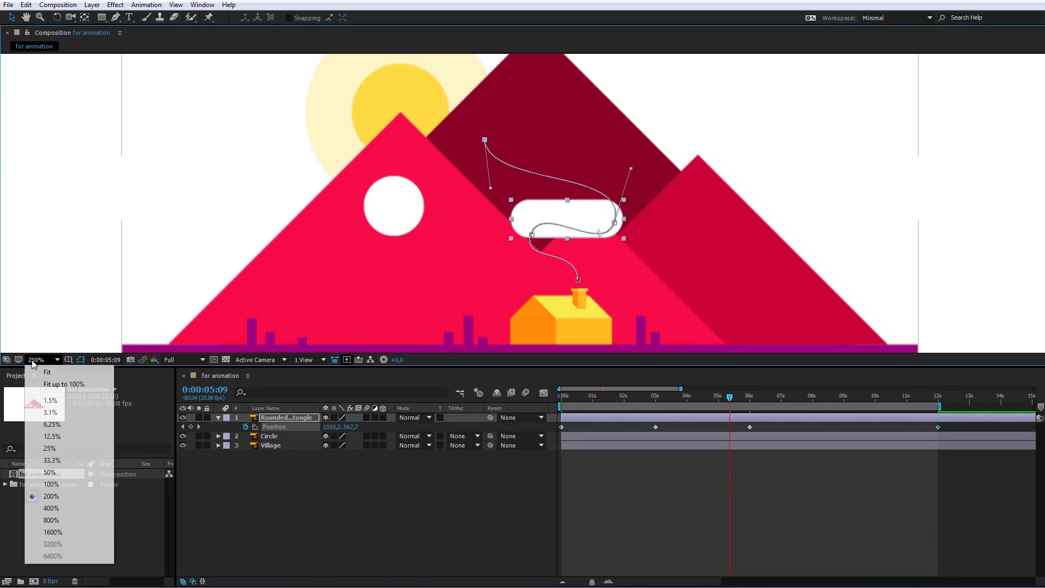
left_click(49, 487)
key("space")
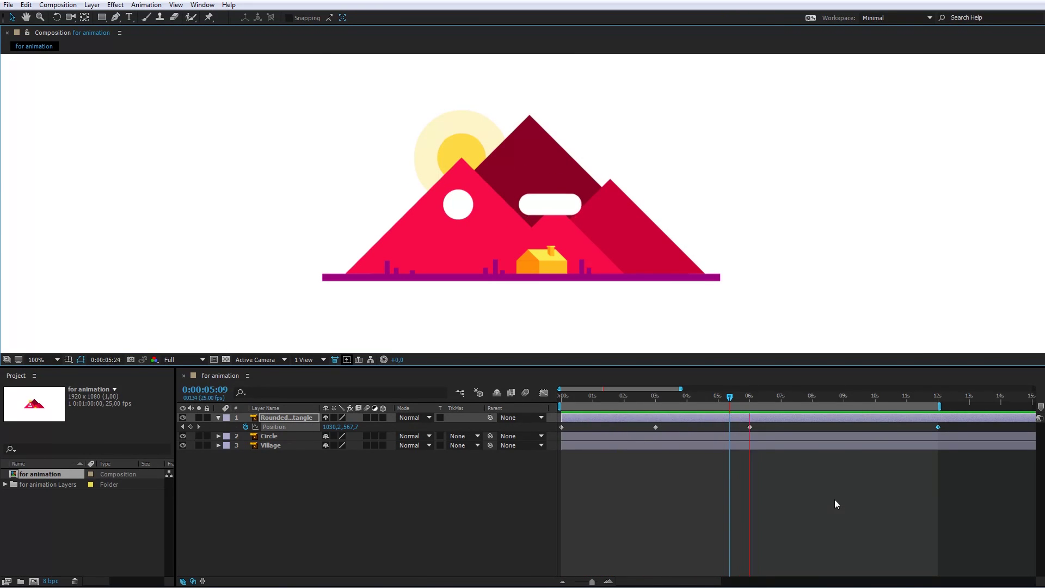
key("space")
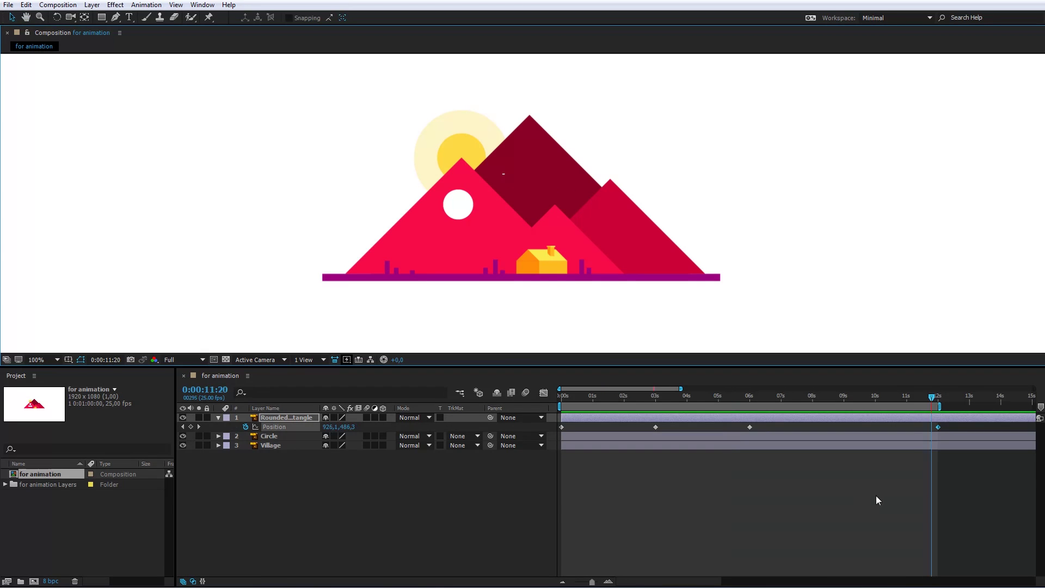
Step: Move the white circle over the chimney and shift its anchor point down toward it
key("Home")
left_click_drag(466, 215, 555, 240)
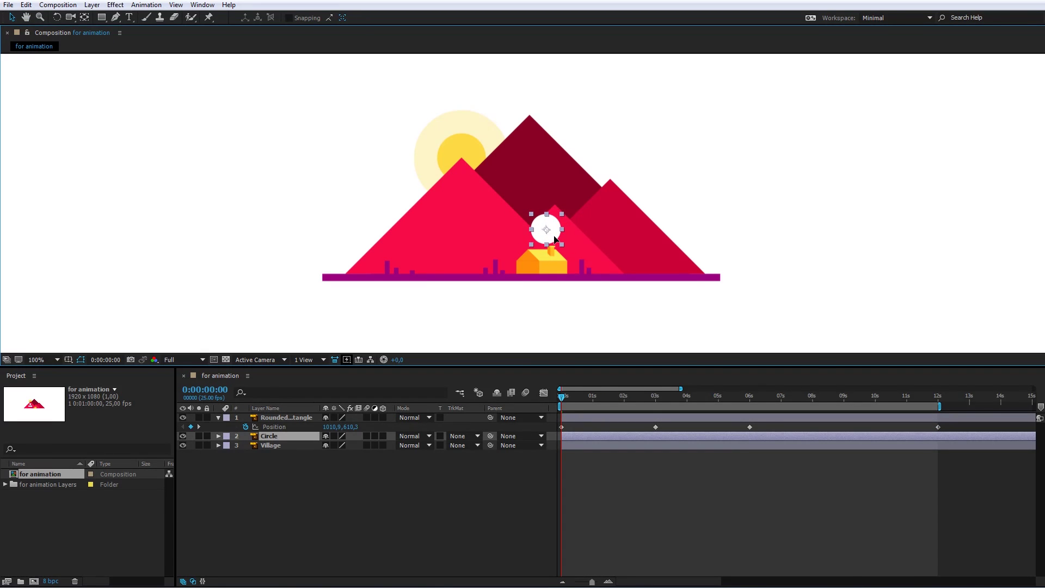
key("y")
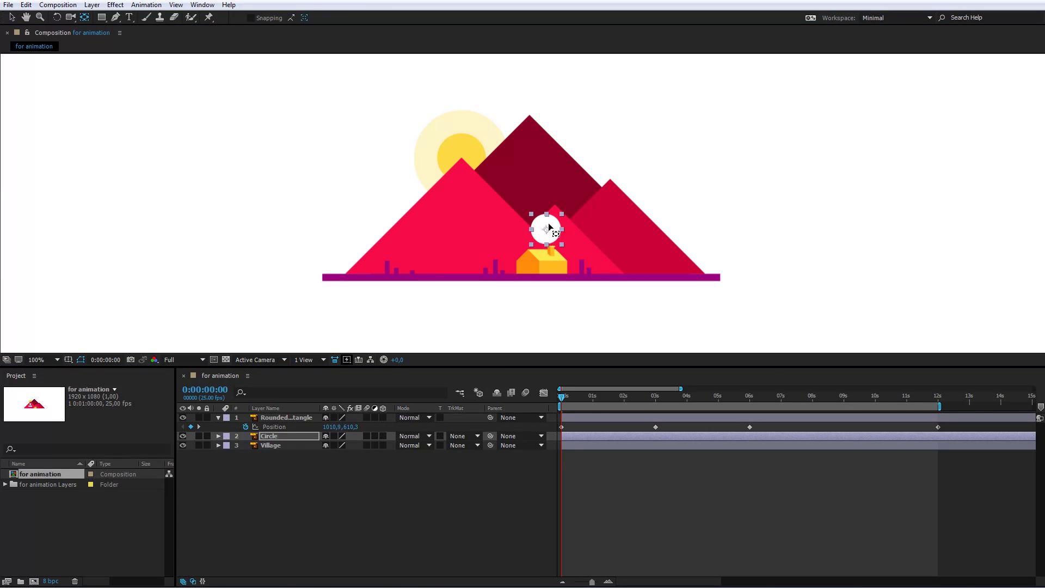
left_click_drag(548, 230, 551, 237)
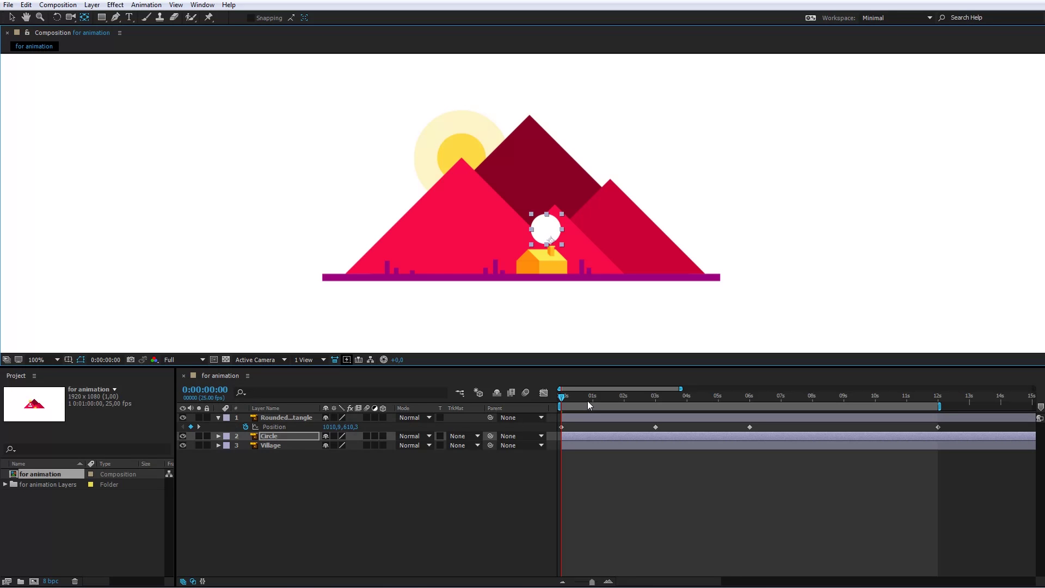
Step: Copy the rounded rectangle's Position and Scale keyframes and paste them onto the Circle layer
key("v")
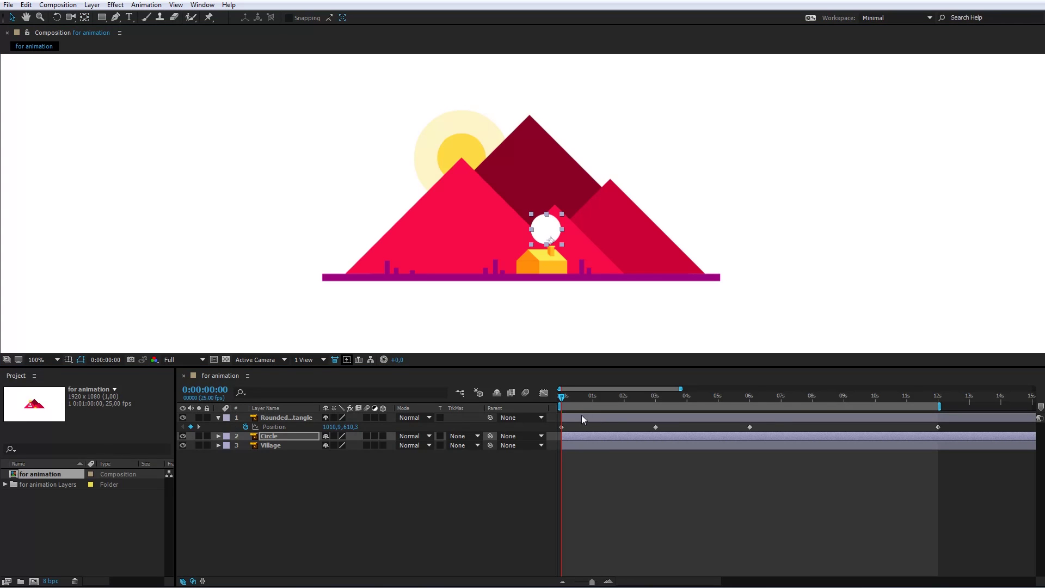
left_click(581, 416)
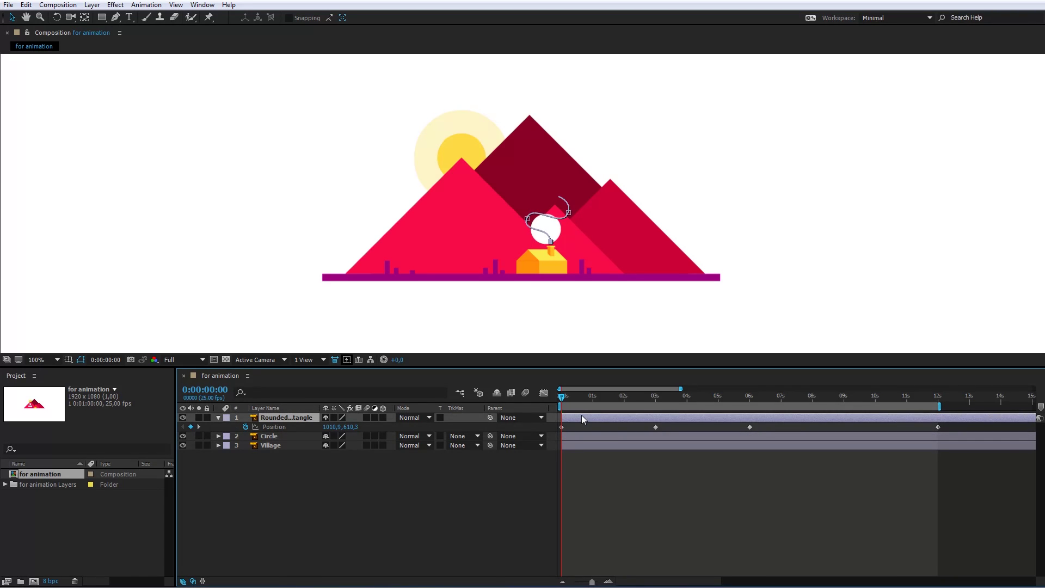
key("u")
key("u")
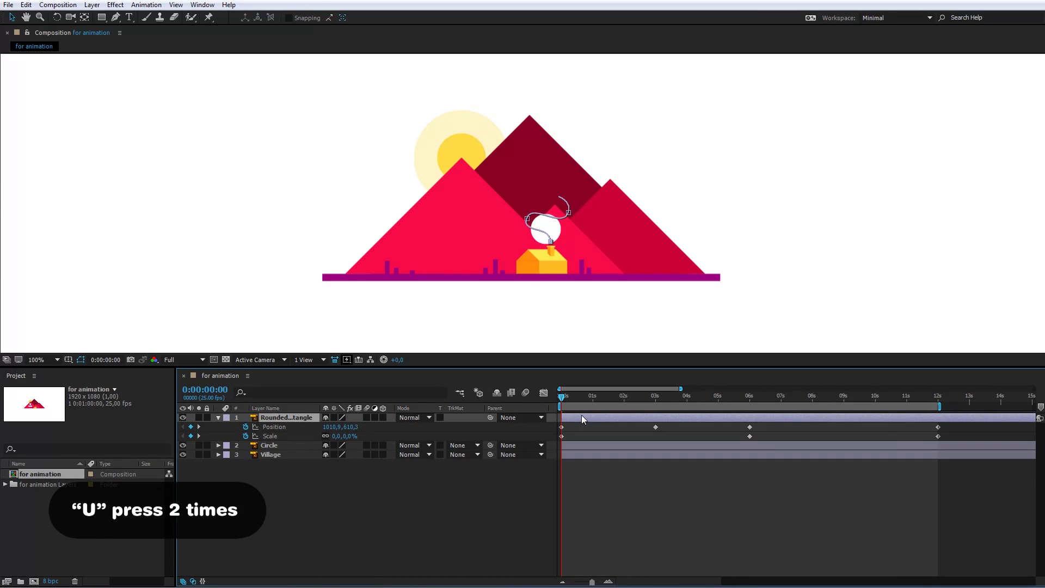
left_click_drag(968, 426, 574, 452)
key("ctrl+c")
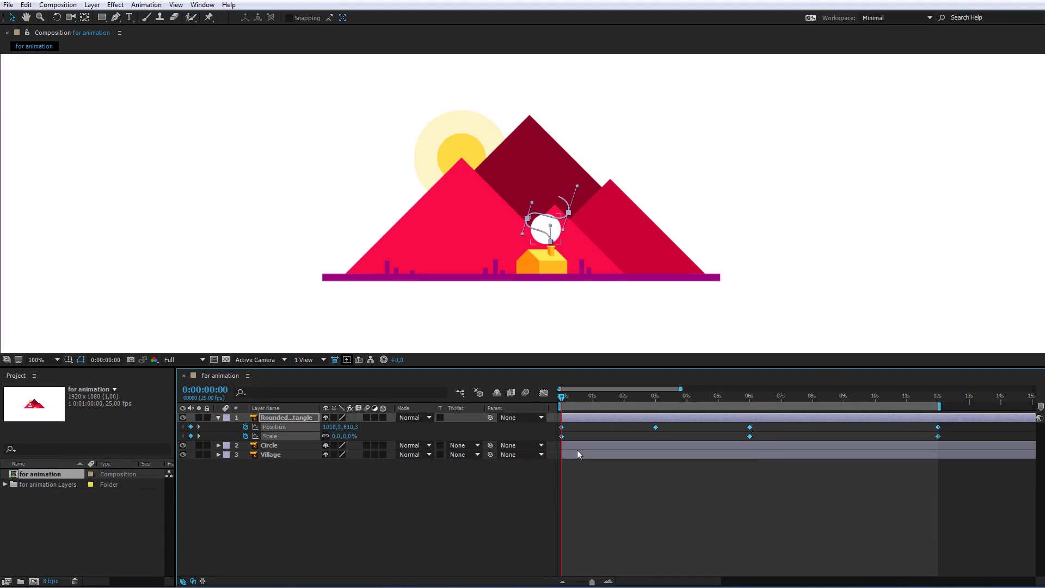
left_click(575, 445)
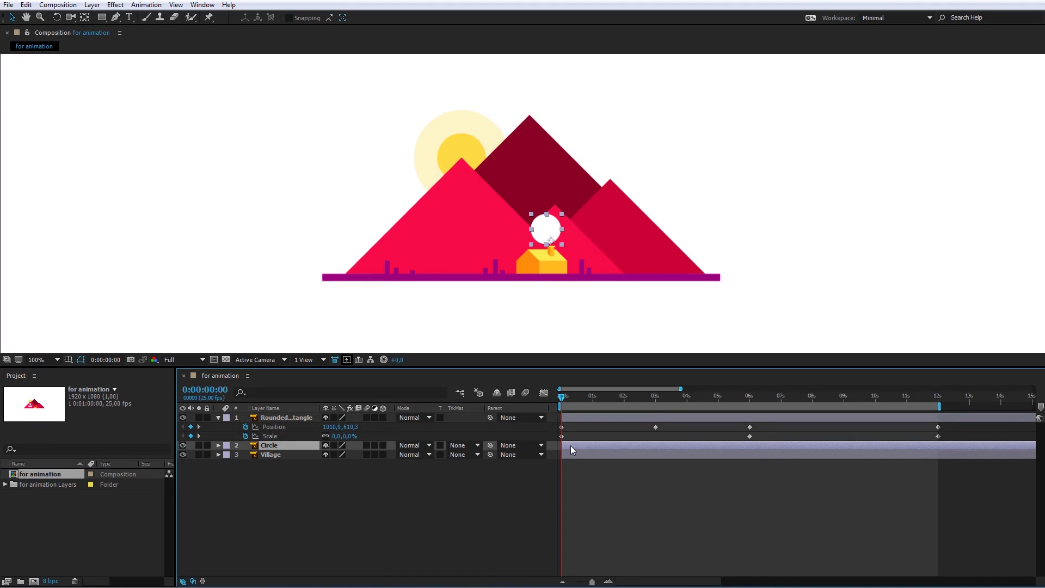
key("ctrl+v")
Step: Delay the Circle layer to start about 10 frames in and extend the work area to about 30 seconds
mouse_move(563, 396)
left_mouse_down()
mouse_move(809, 399)
mouse_move(564, 397)
mouse_move(577, 398)
left_mouse_up()
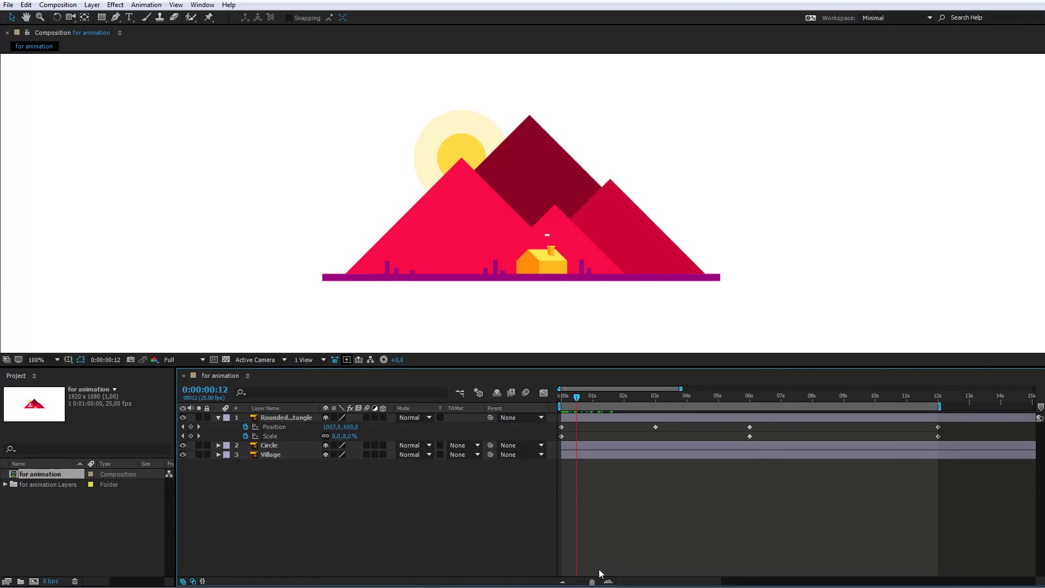
left_click_drag(592, 583, 598, 578)
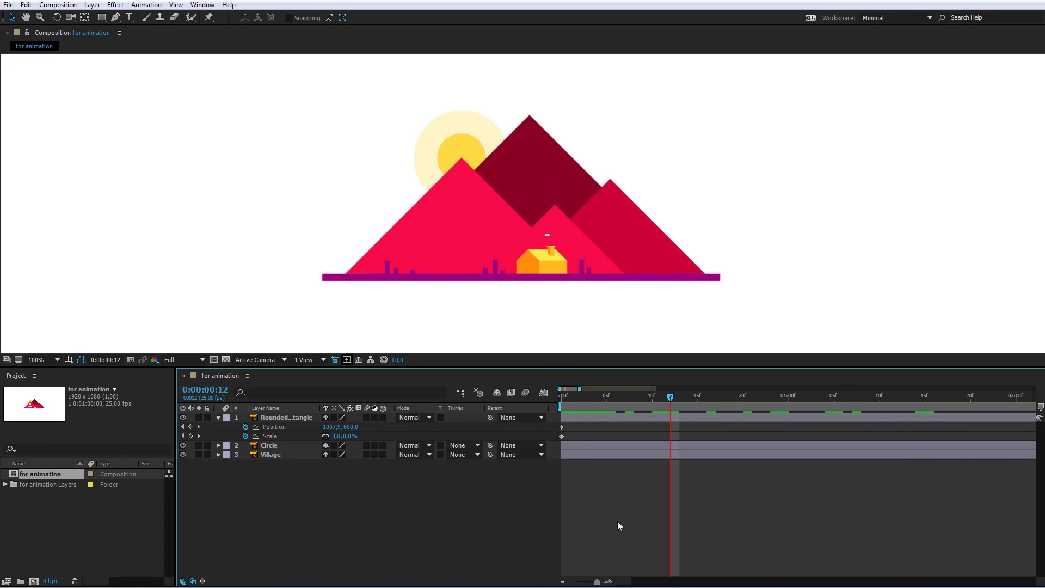
left_click_drag(591, 446, 682, 445)
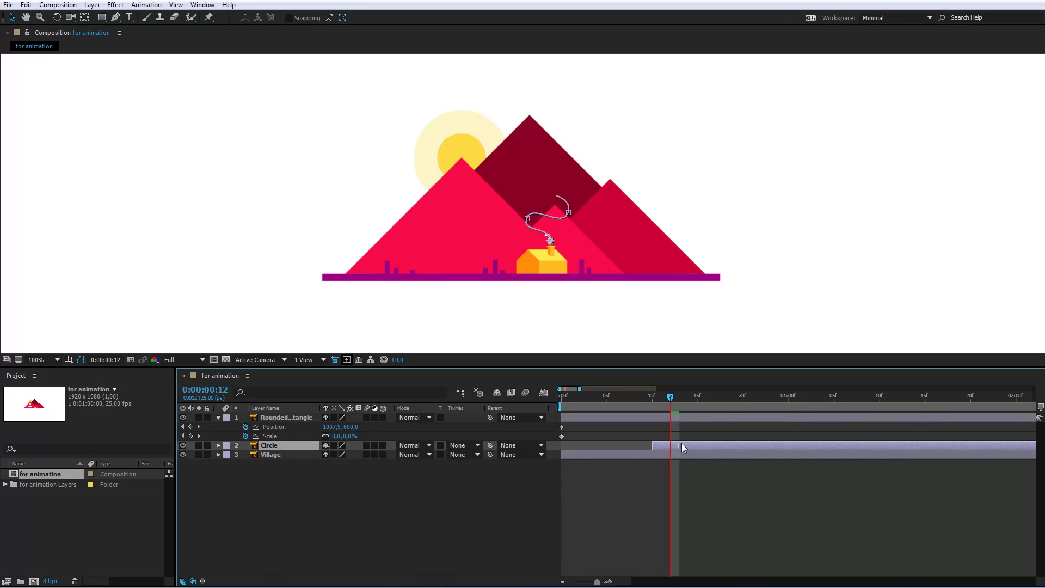
key("Home")
key("semicolon")
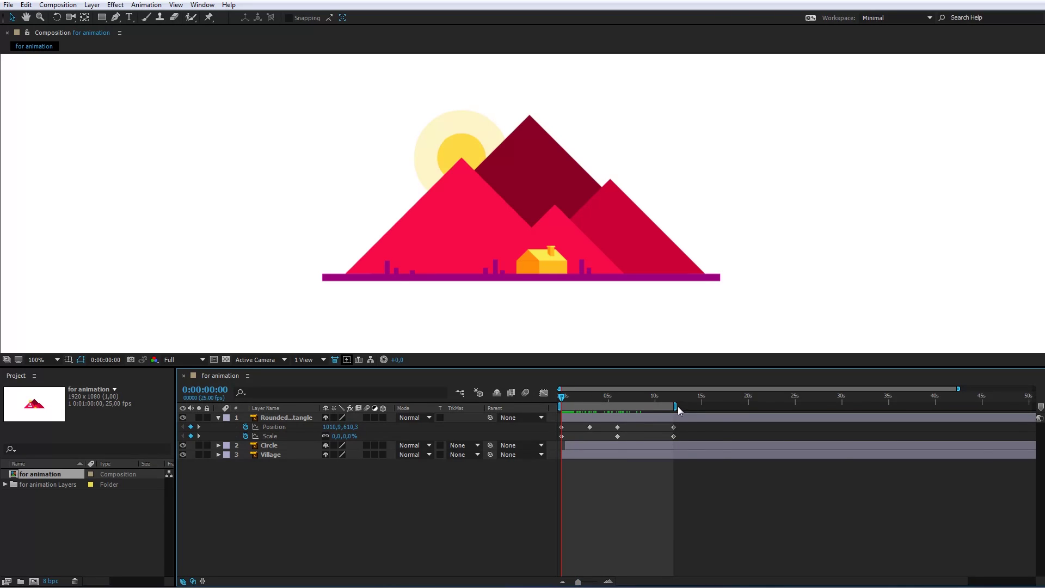
mouse_move(675, 406)
left_mouse_down()
mouse_move(843, 406)
mouse_move(605, 396)
mouse_move(672, 399)
left_mouse_up()
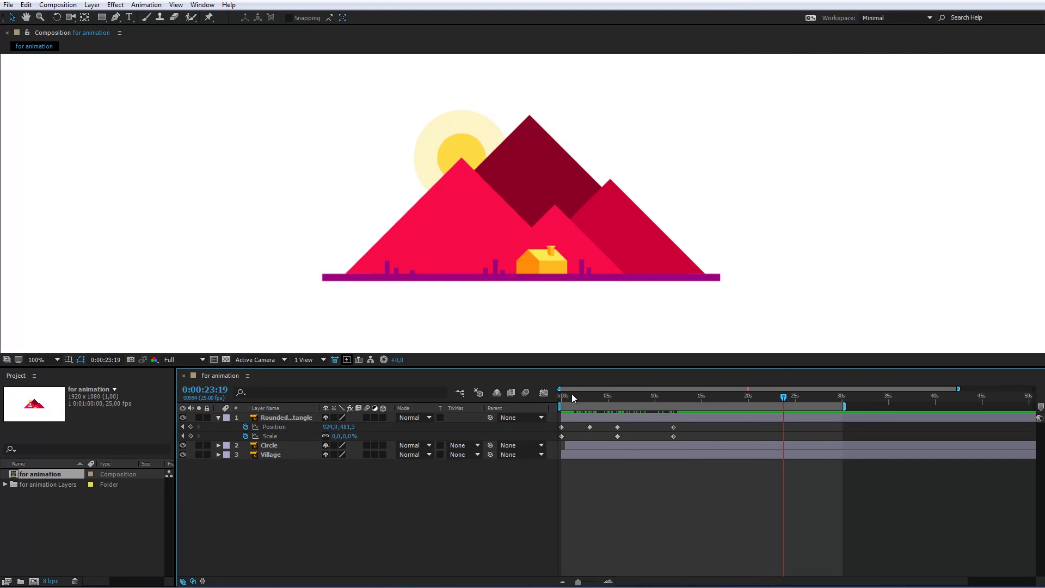
Step: Add loopOut("cycle"); expressions to the rounded rectangle's Position and Scale
key("Home")
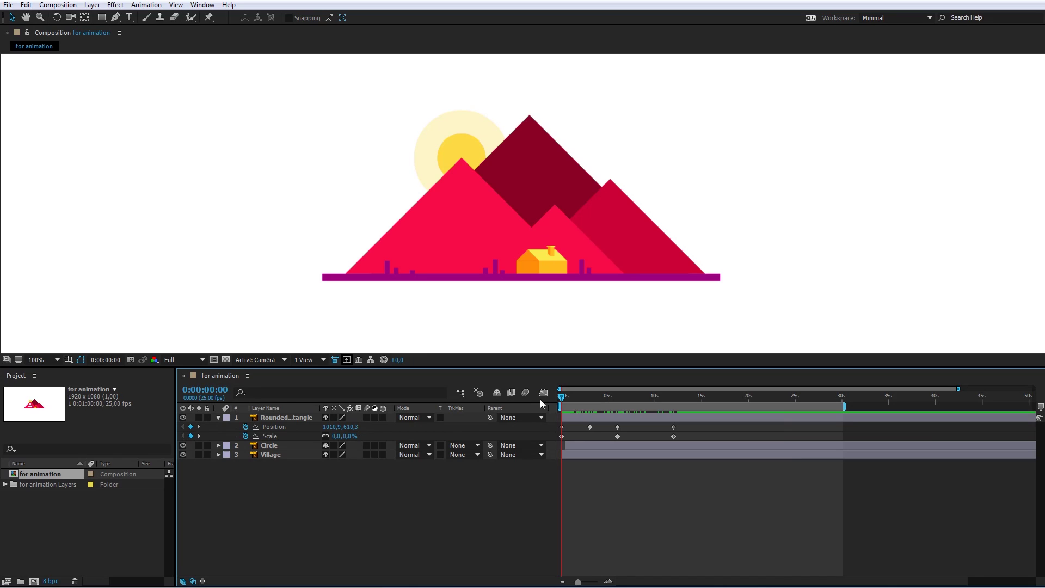
left_click(245, 428, "alt")
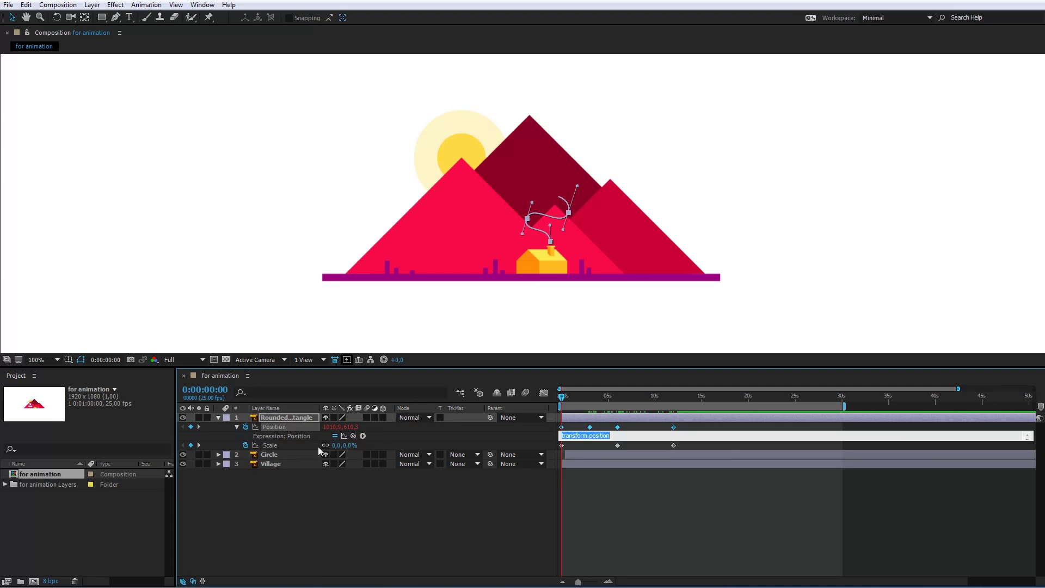
key("BackSpace")
type("loopO")
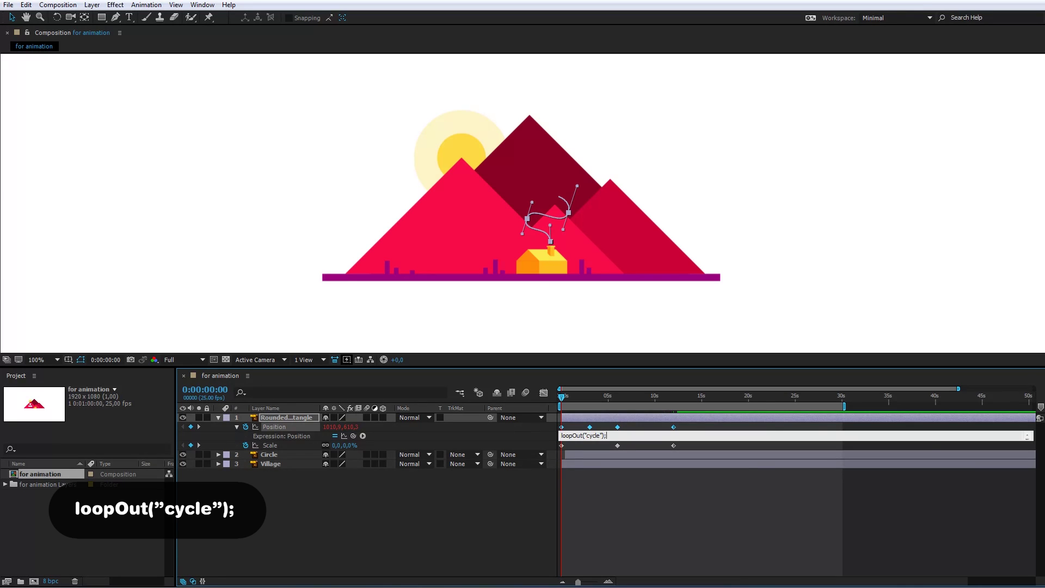
type("ut(\"cycle\");")
left_click(582, 480)
left_click(246, 446, "alt")
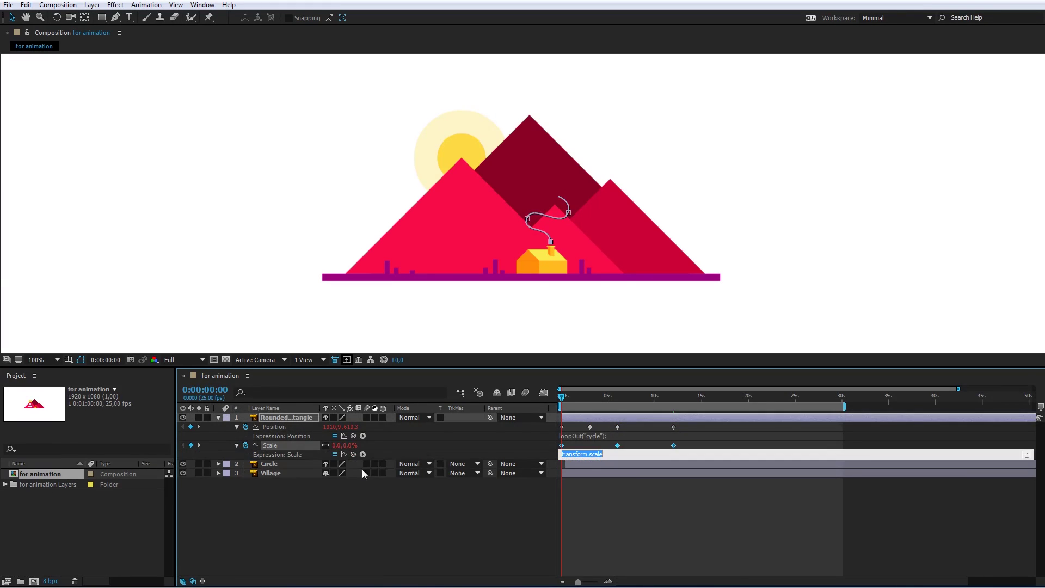
key("ctrl+v")
left_click(598, 489)
left_click_drag(563, 399, 566, 430)
Step: Give the Circle layer's Position the same loopOut("cycle") expression
left_click(576, 467)
key("u")
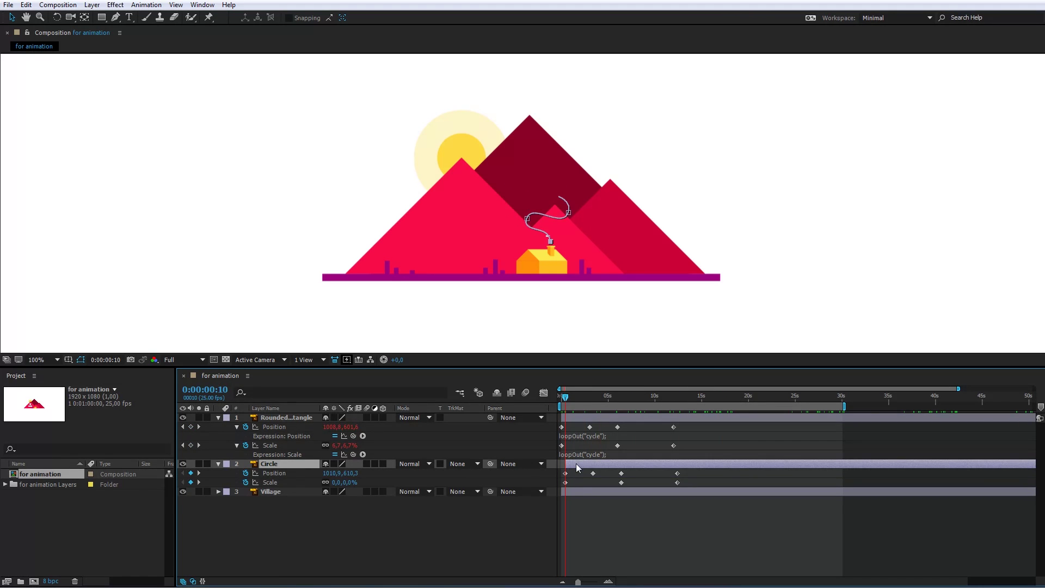
left_click(246, 474, "alt")
left_click(643, 469)
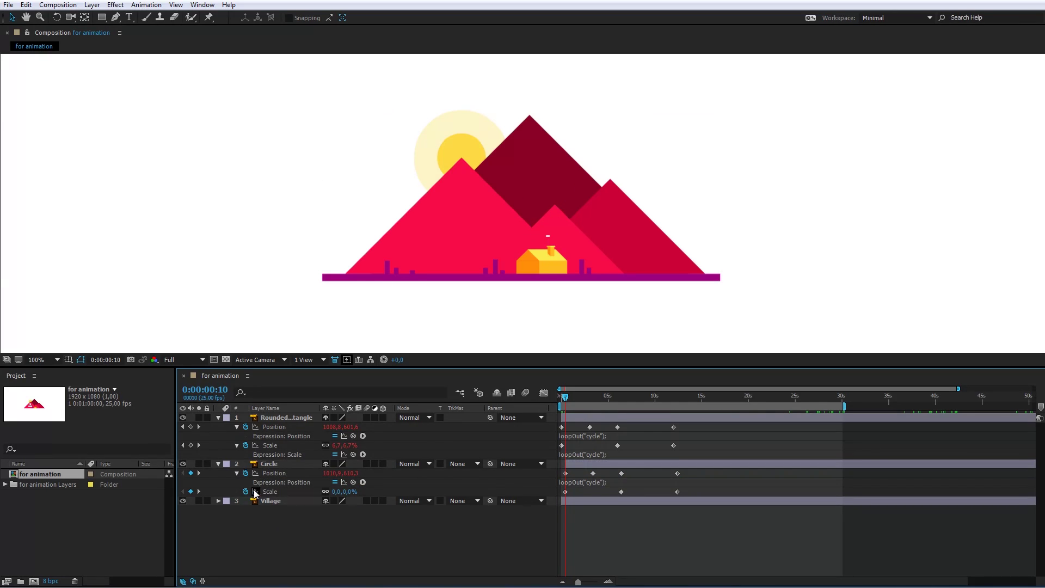
Step: Duplicate the smoke layers repeatedly, shifting each batch later to stagger their start times
key("u")
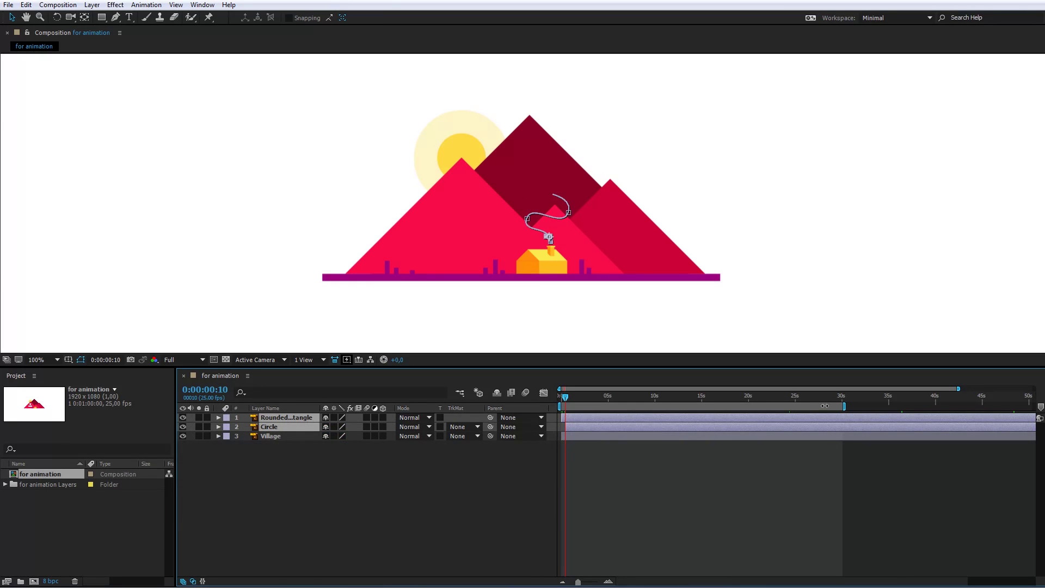
left_click_drag(578, 583, 574, 582)
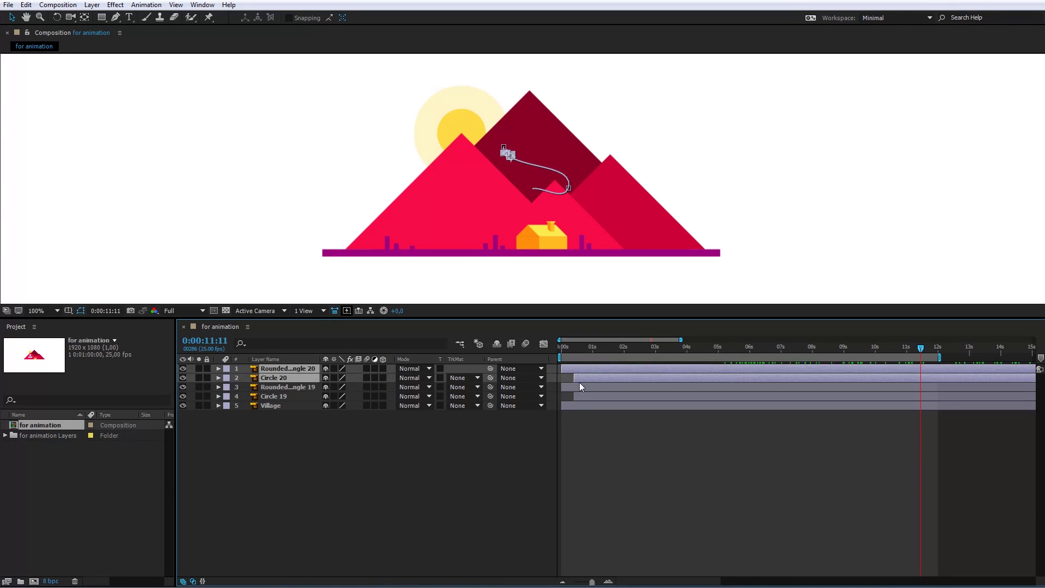
left_click_drag(579, 382, 596, 387)
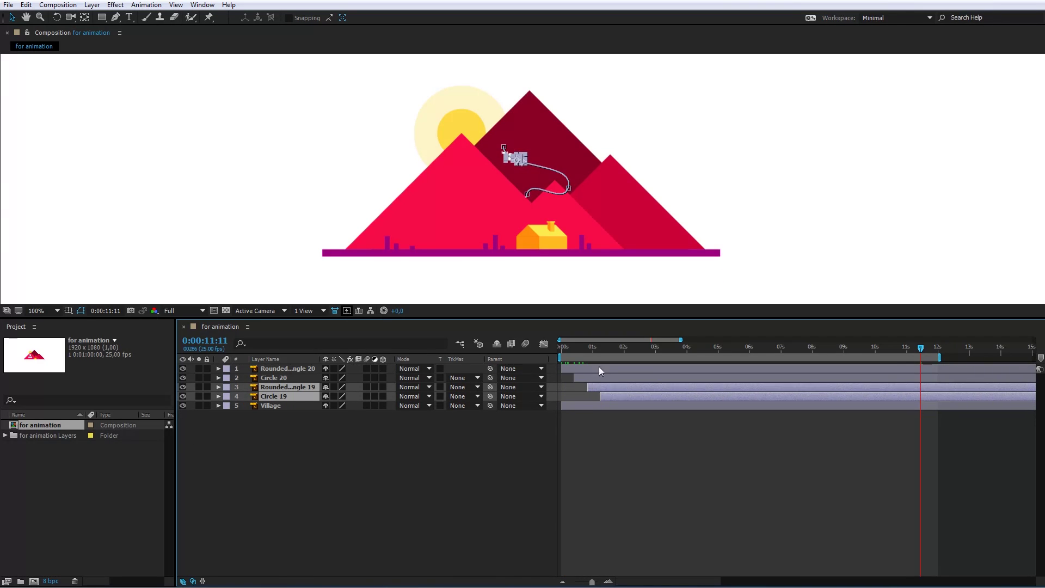
key("ctrl+d")
key("ctrl+d")
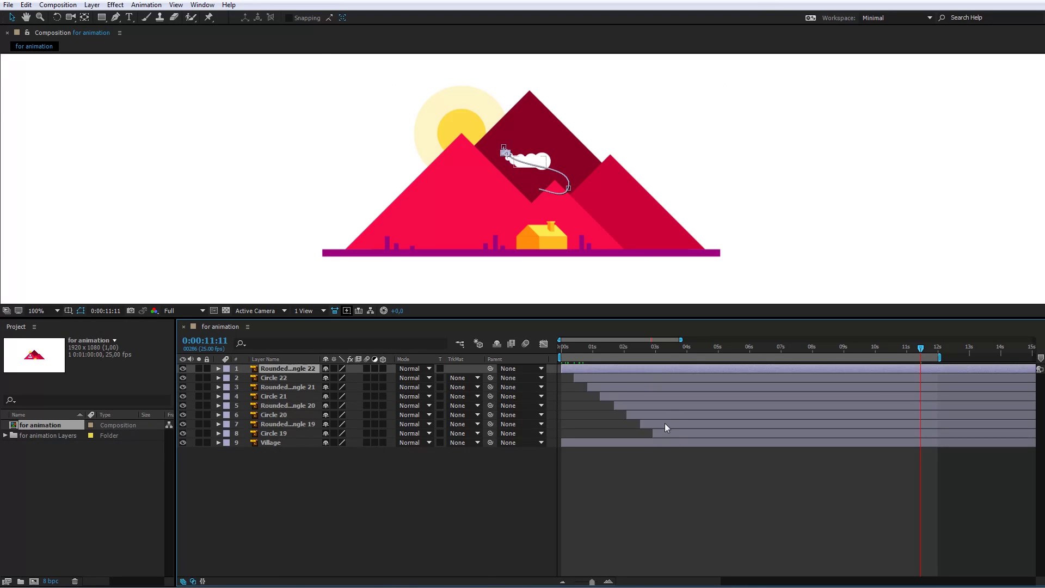
left_click(664, 430, "shift")
key("ctrl+d")
left_click_drag(634, 441, 857, 420)
left_click(771, 508, "shift")
key("ctrl+d")
Step: Delete the surplus bottom smoke layers and extend the work area to about 46 seconds
scroll(771, 490, "down", 3)
left_click(961, 535)
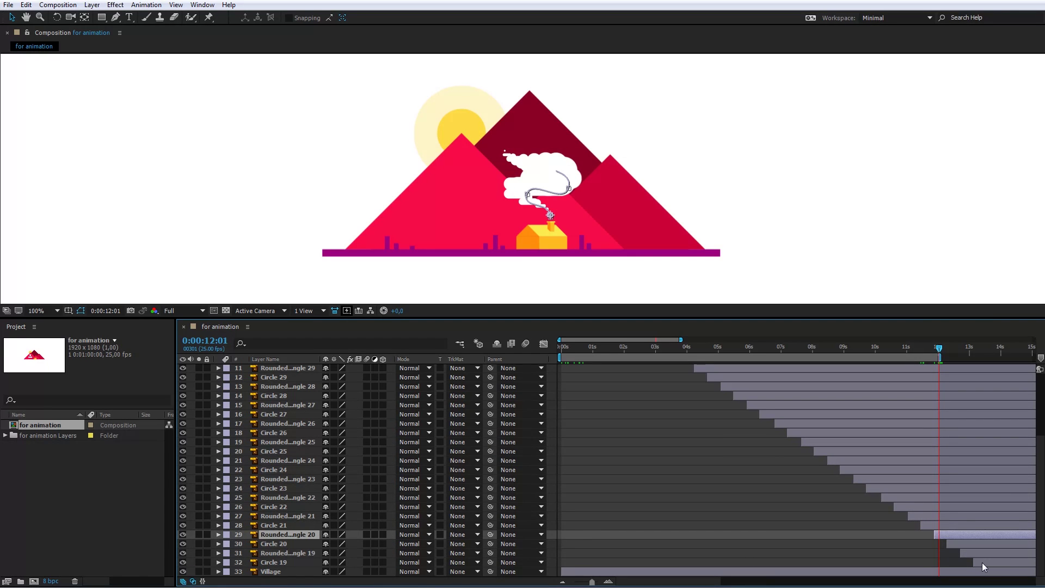
left_click(984, 563, "shift")
key("Delete")
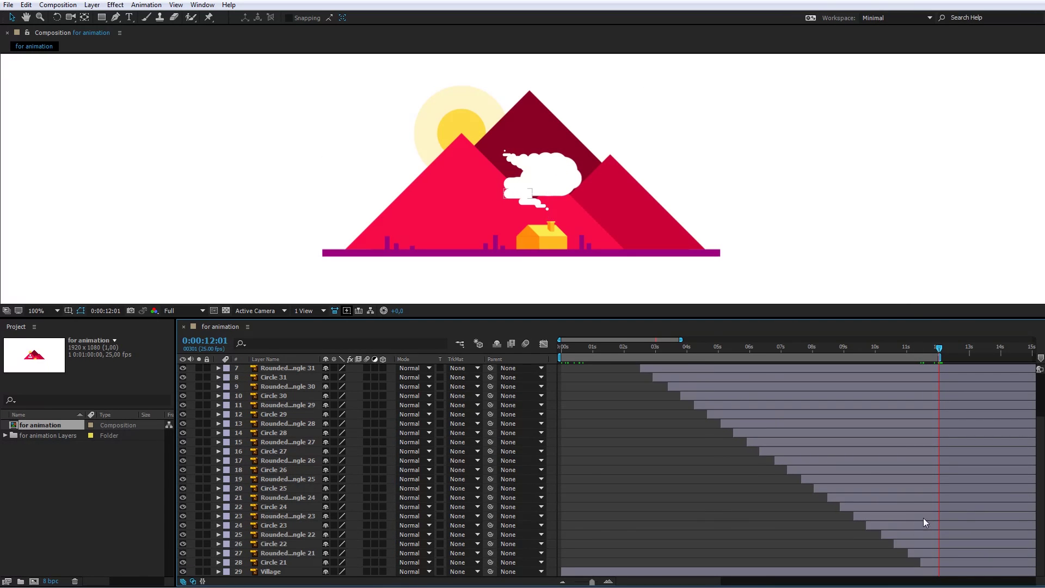
key("minus")
key("minus")
key("minus")
double_click(722, 357)
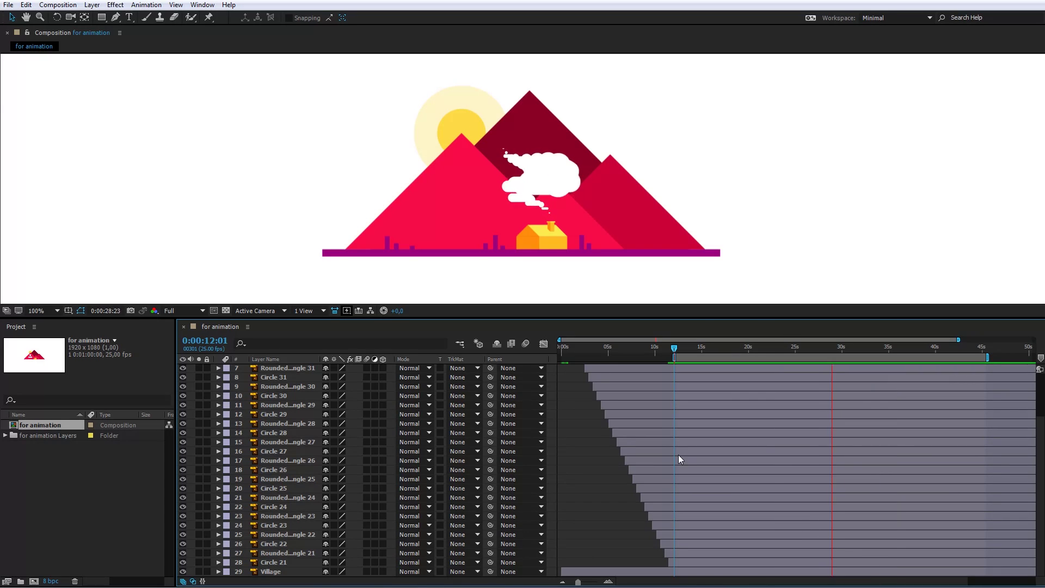